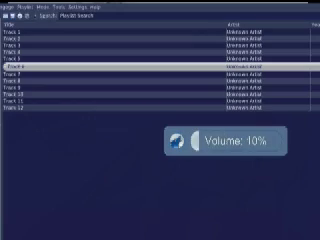
- Mute Amarok's audio with the M shortcut
key("m")
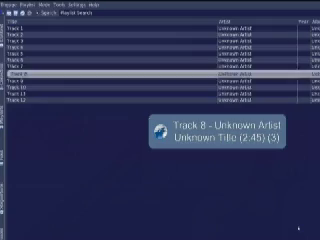
- Skip forward two tracks with Super+B, reaching Track 10
key("super+b")
key("super+b")
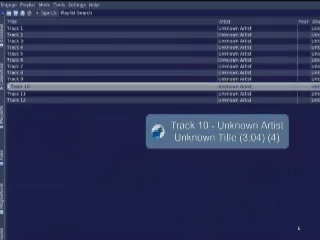
key("super+b")
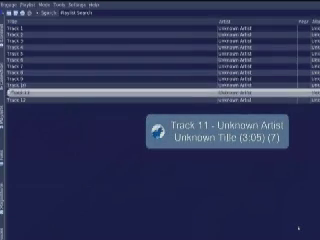